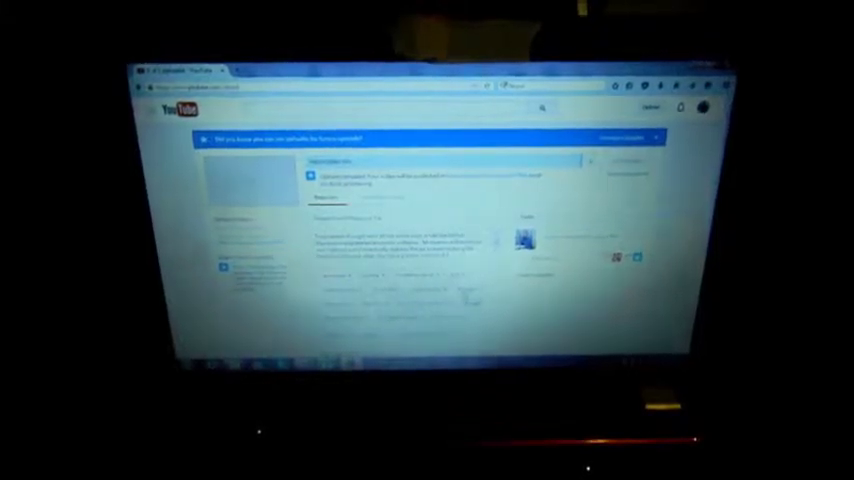
Publish the Ocean Front Property video so its share options and short link appear
left_click(330, 197)
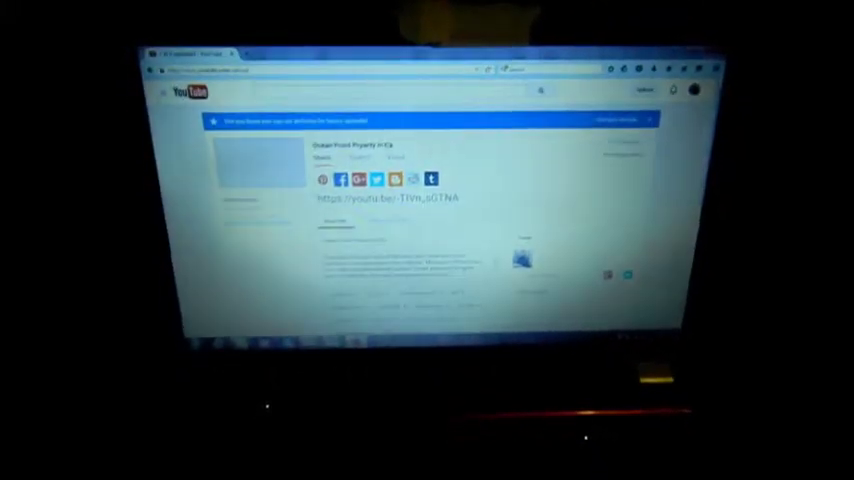